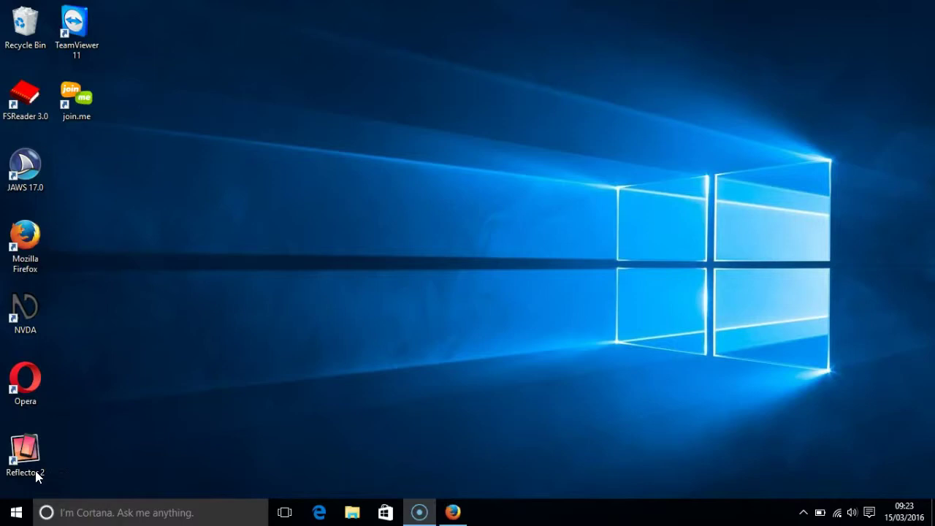
Launch WordPad by searching 'wordpad' from Start, then bring up Save As and dismiss it unsaved.
{"action": "key", "text": "Tab"}
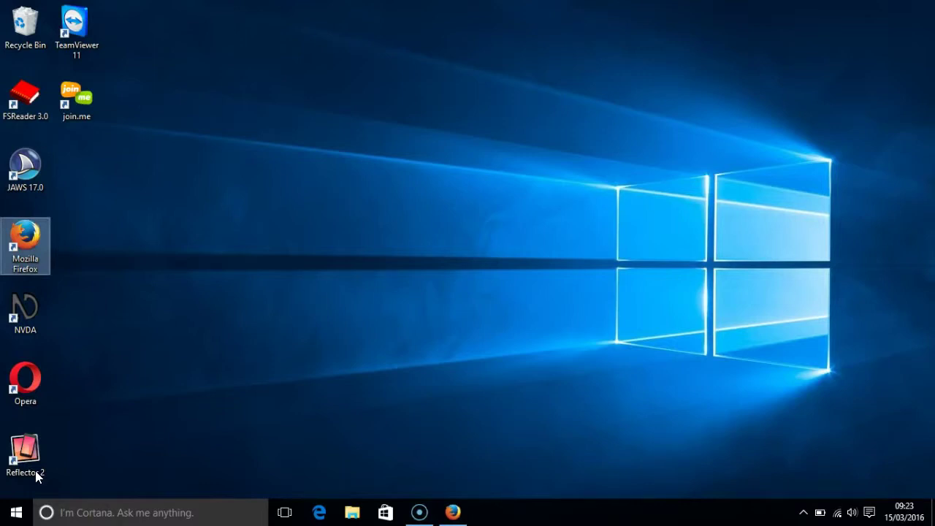
{"action": "key", "text": "Down"}
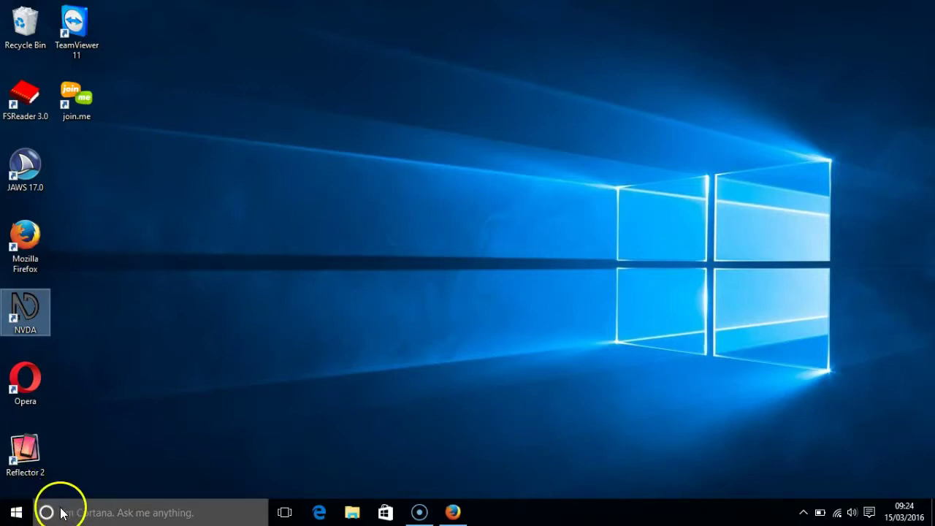
{"action": "left_click", "coordinate": [18, 513]}
{"action": "type", "text": "wordpad"}
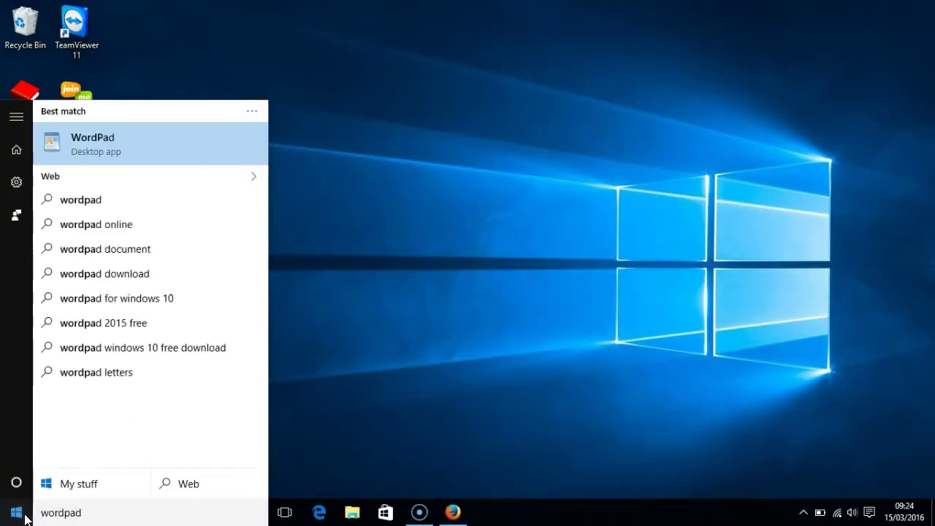
{"action": "key", "text": "Return"}
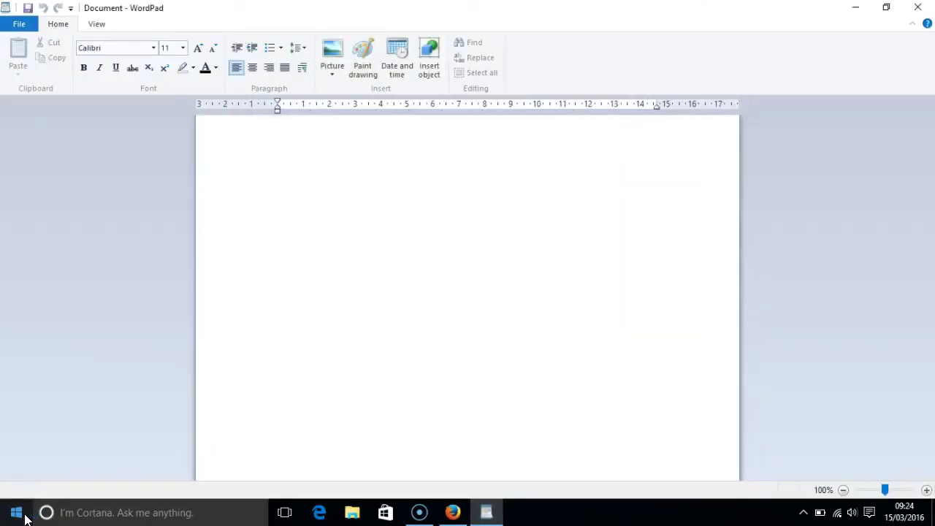
{"action": "key", "text": "ctrl+s"}
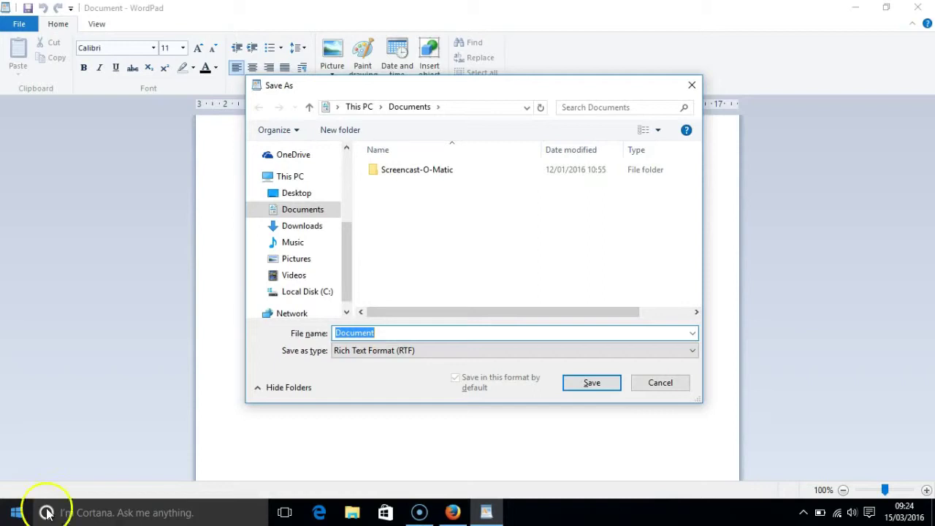
{"action": "left_click", "coordinate": [691, 84]}
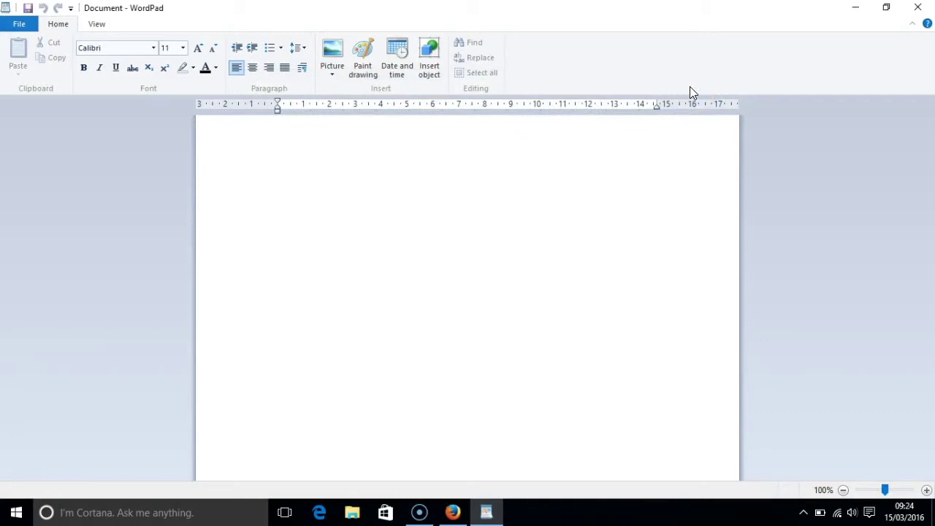
{"action": "key", "text": "ctrl+s"}
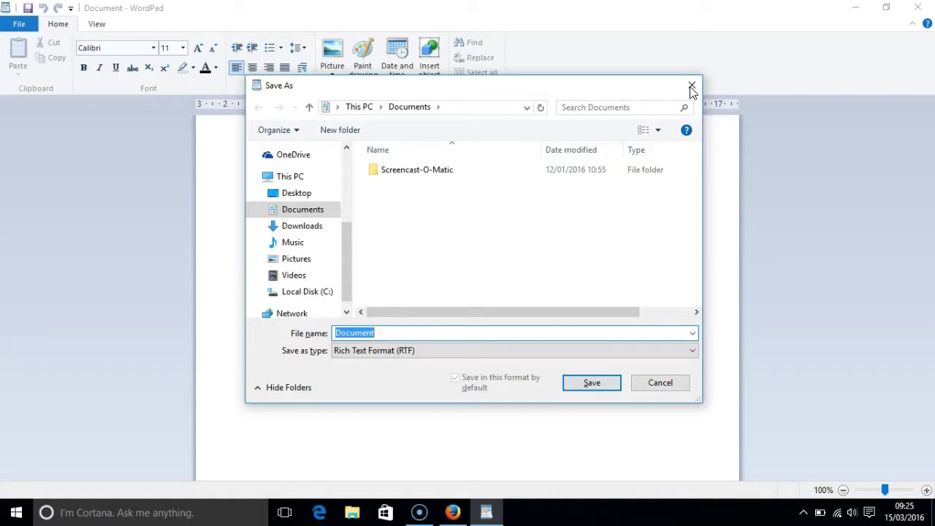
{"action": "left_click", "coordinate": [691, 88]}
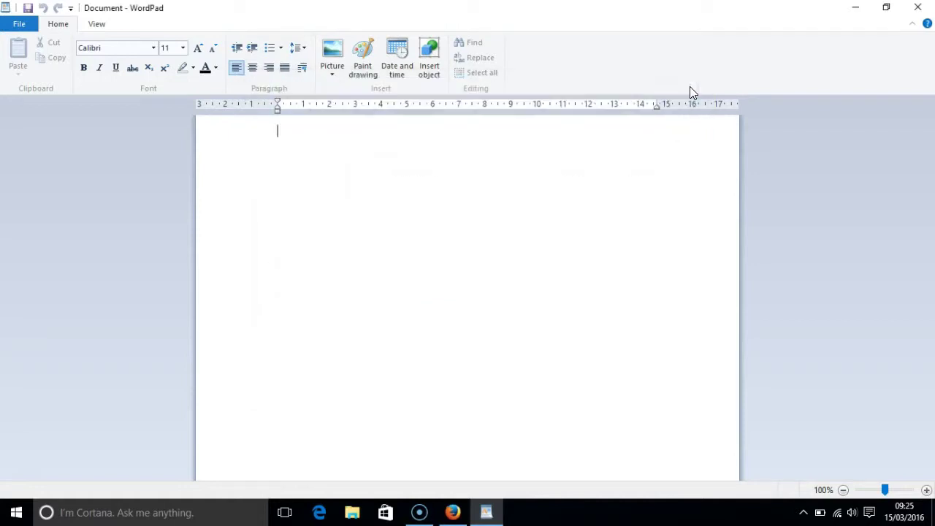
Bring up WordPad's Open dialog with Ctrl+O, showing the Documents folder.
{"action": "key", "text": "ctrl+o"}
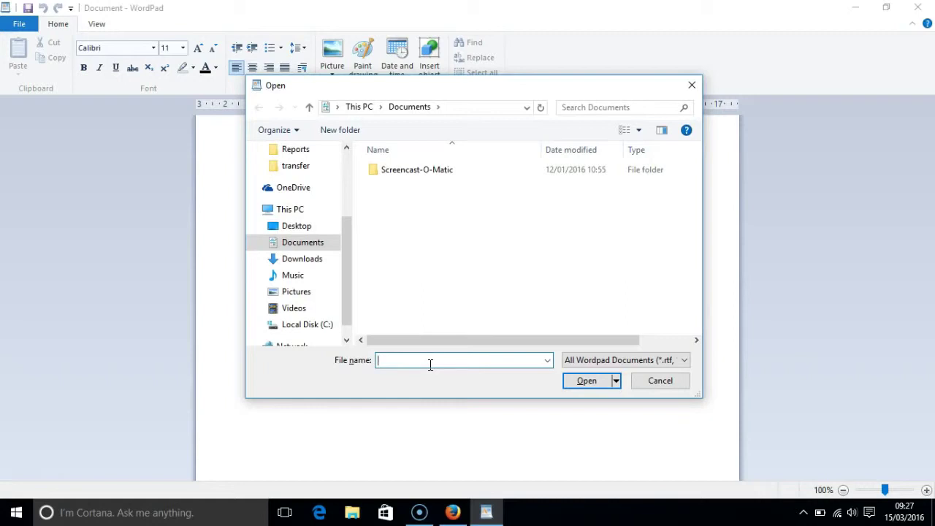
Explore the file-type filter list and the File name recent-paths list, then return focus to the filter.
{"action": "key", "text": "Tab"}
{"action": "key", "text": "alt+Down"}
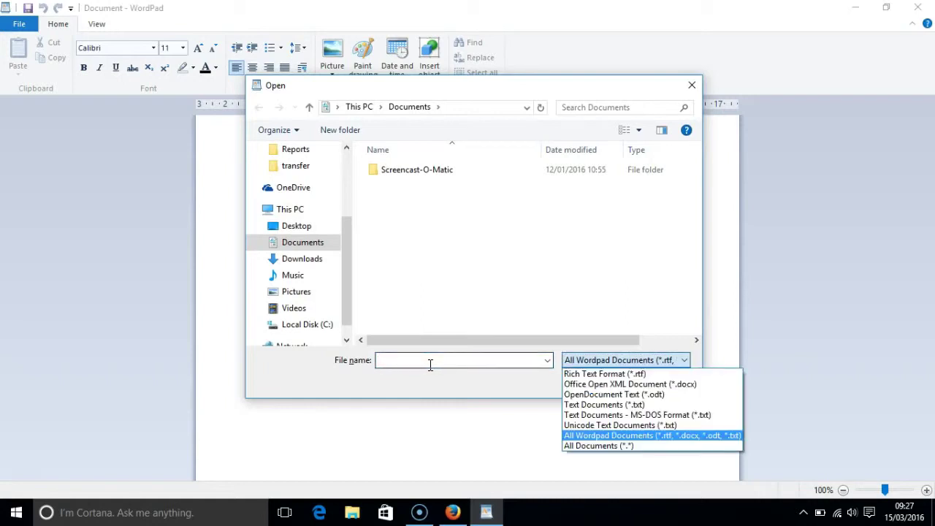
{"action": "left_click", "coordinate": [431, 365]}
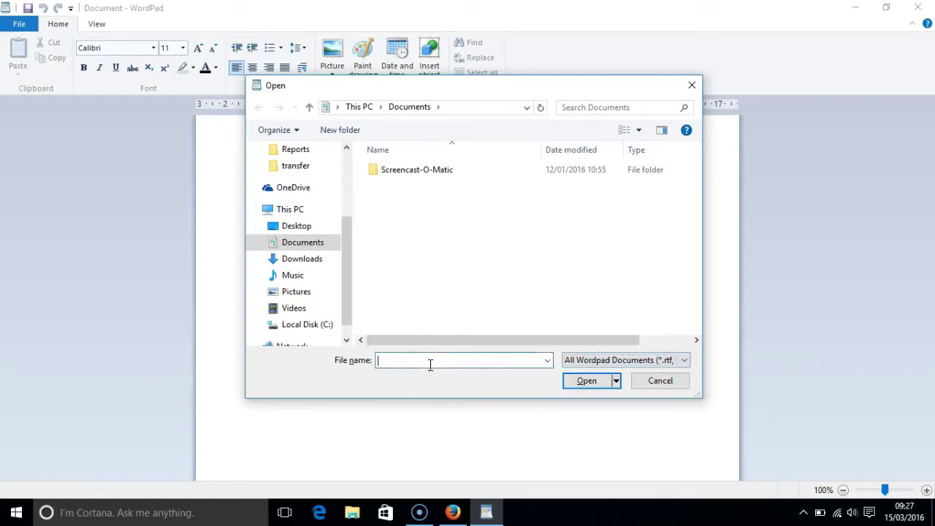
{"action": "left_click", "coordinate": [547, 361]}
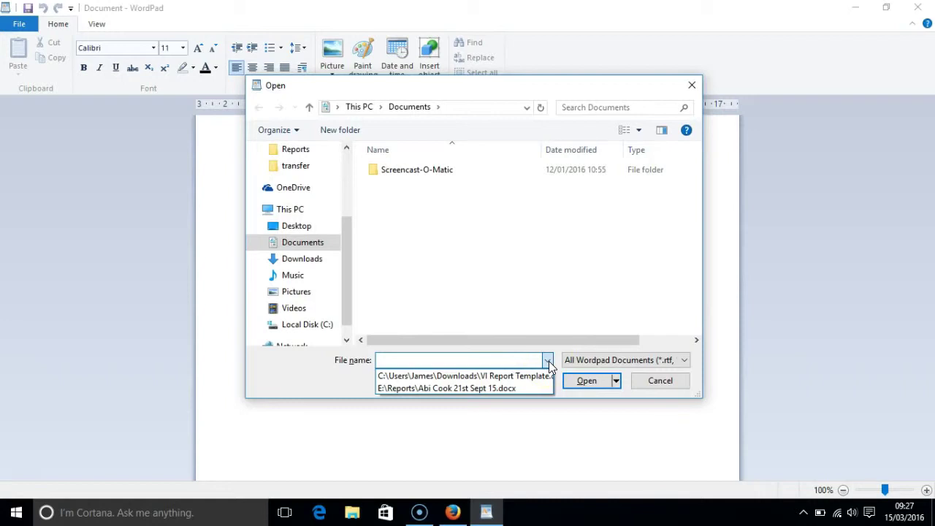
{"action": "left_click", "coordinate": [547, 361]}
{"action": "key", "text": "Tab"}
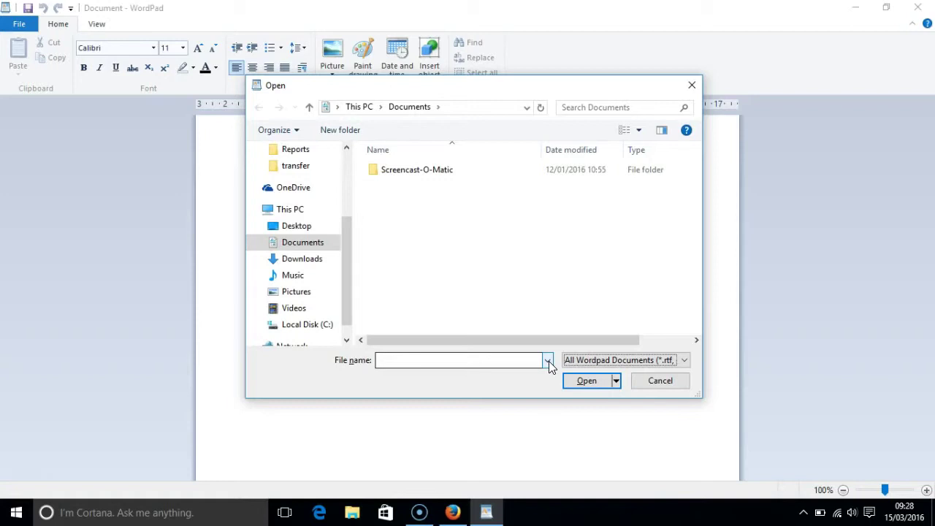
Step the file-type filter up to Rich Text Format (*.rtf) and close the list.
{"action": "key", "text": "alt+Down"}
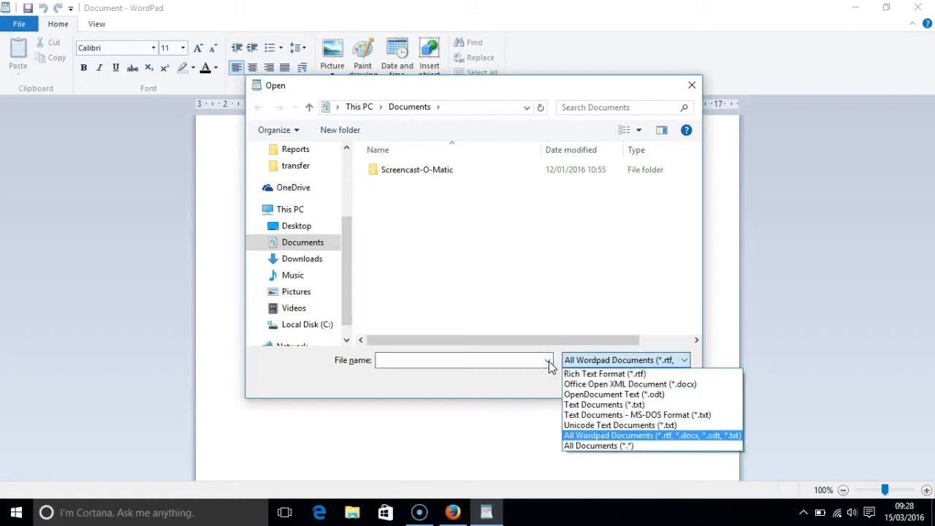
{"action": "key", "text": "Up"}
{"action": "key", "text": "Up"}
{"action": "key", "text": "Up"}
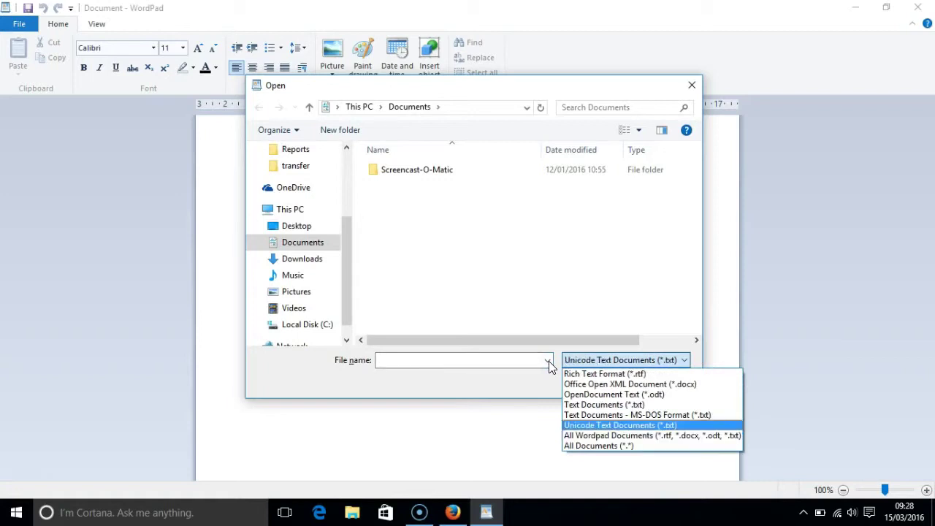
{"action": "key", "text": "Up"}
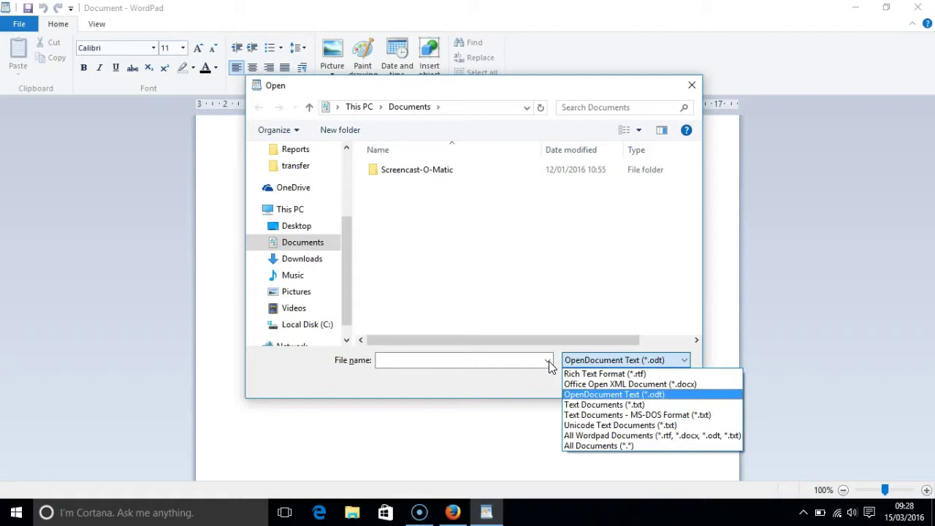
{"action": "key", "text": "Up"}
{"action": "key", "text": "Up"}
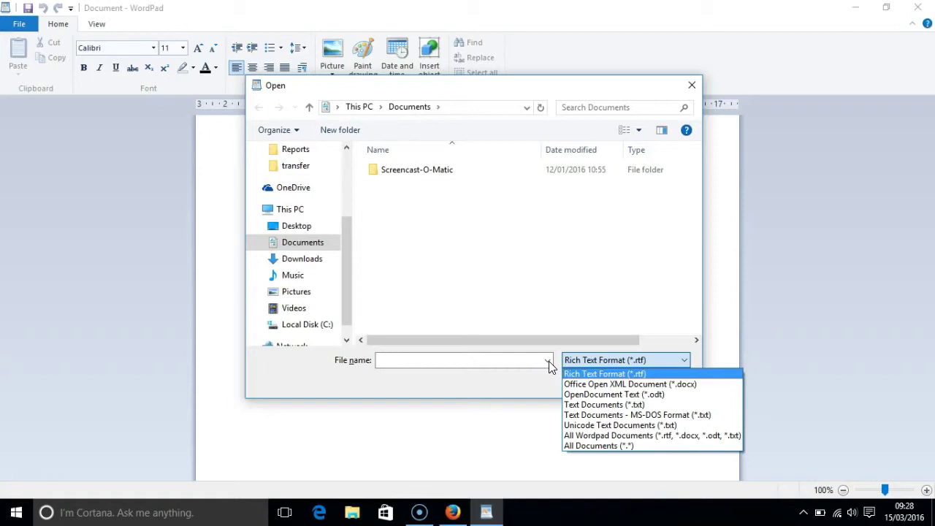
{"action": "left_click", "coordinate": [548, 361]}
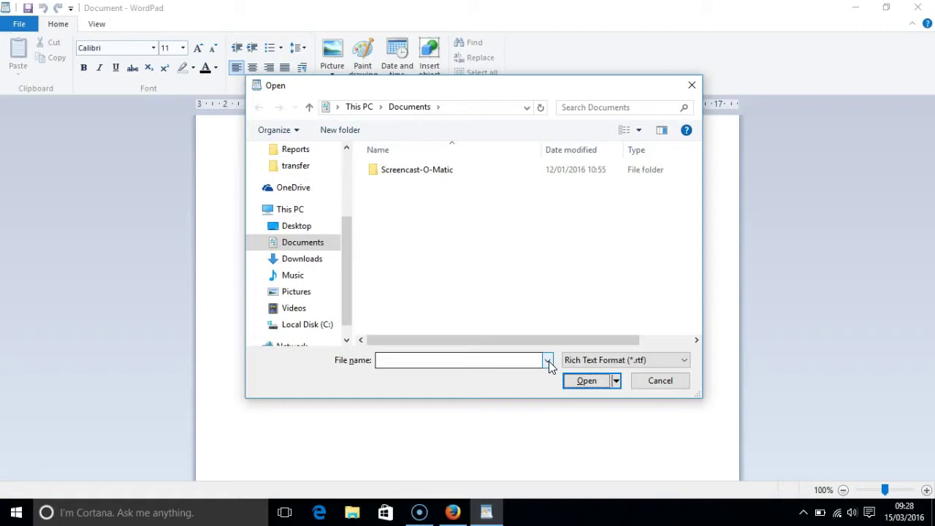
{"action": "key", "text": "alt+Down"}
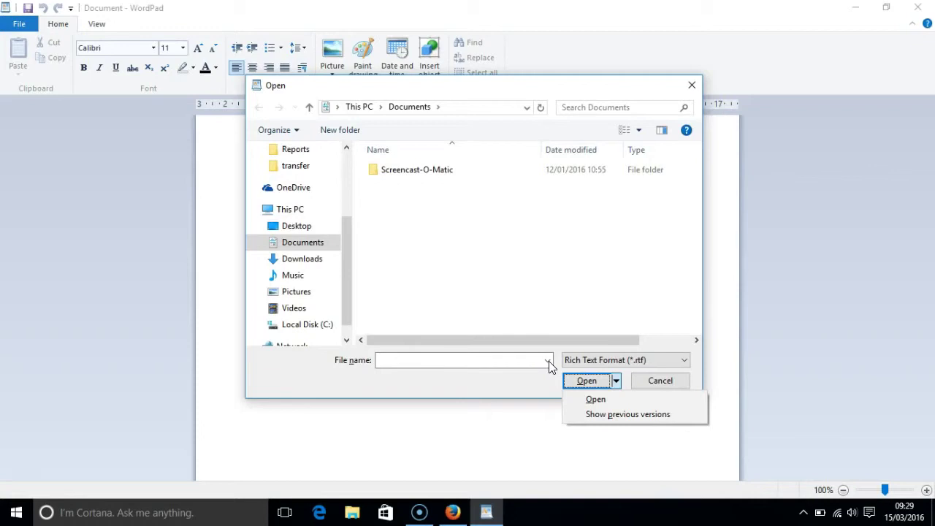
{"action": "left_click", "coordinate": [588, 380]}
{"action": "key", "text": "Tab"}
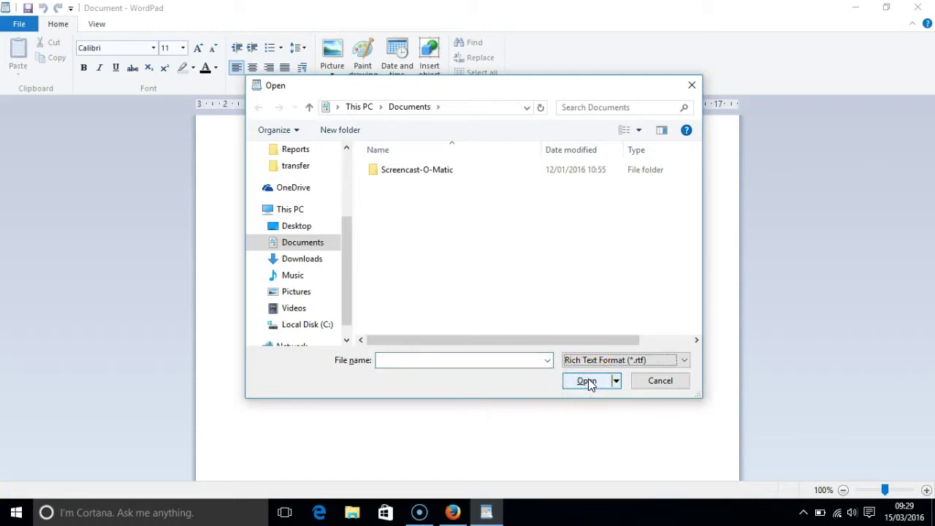
{"action": "key", "text": "Tab"}
{"action": "key", "text": "Tab"}
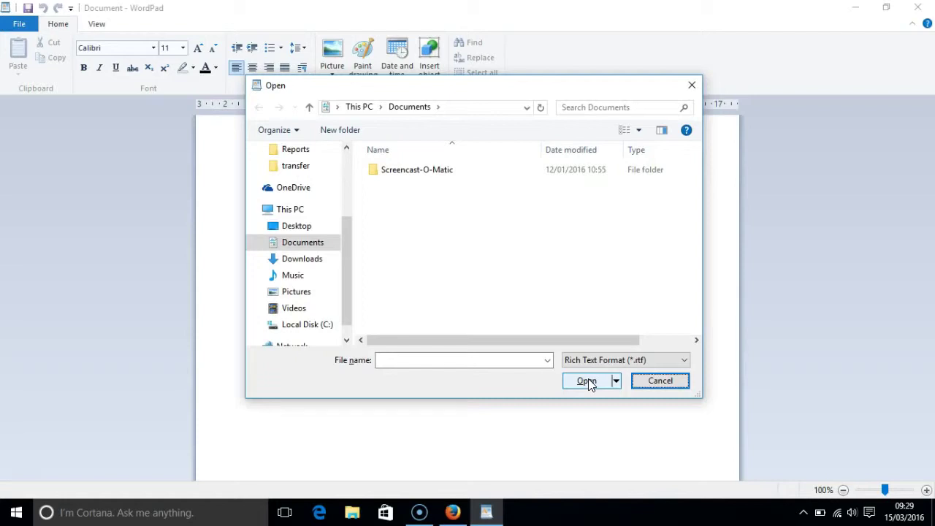
Cancel and reopen the Open dialog with Ctrl+O, then move focus toward Cancel.
{"action": "left_click", "coordinate": [588, 382]}
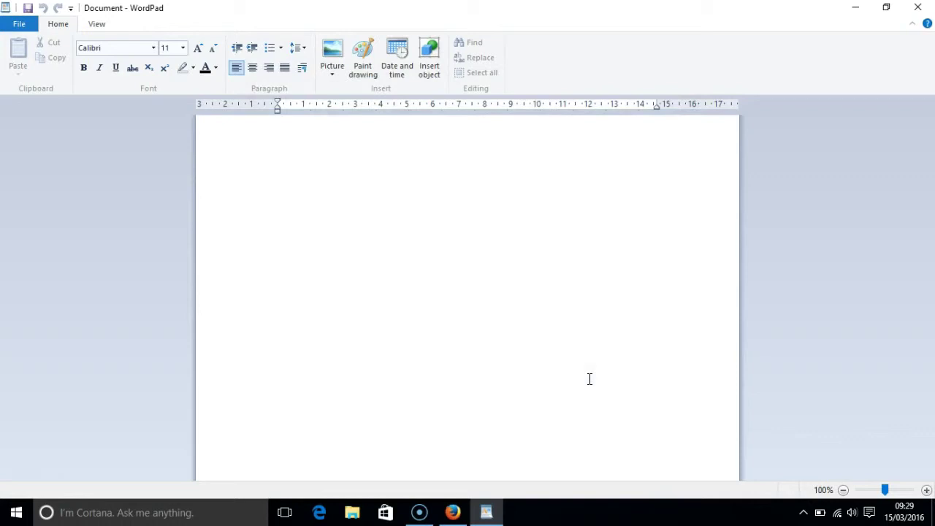
{"action": "key", "text": "ctrl+o"}
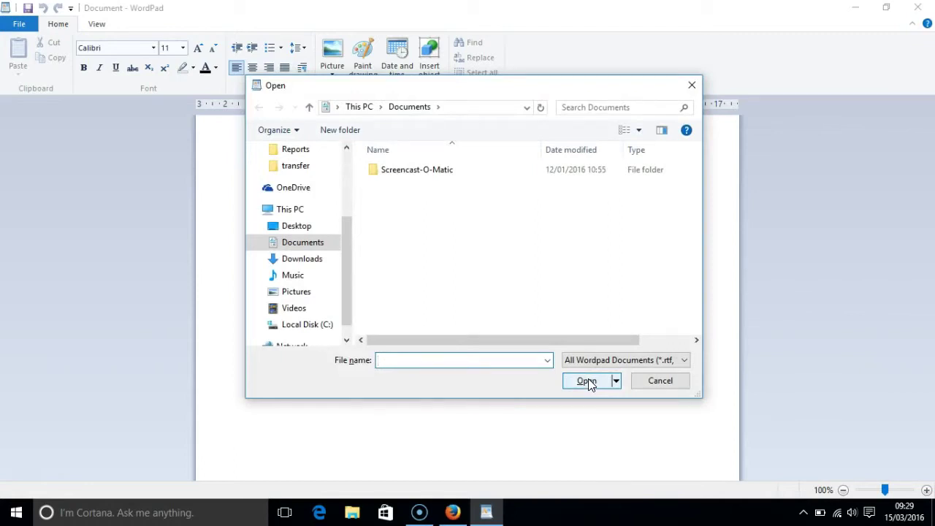
{"action": "key", "text": "Tab"}
{"action": "key", "text": "Tab"}
{"action": "key", "text": "Tab"}
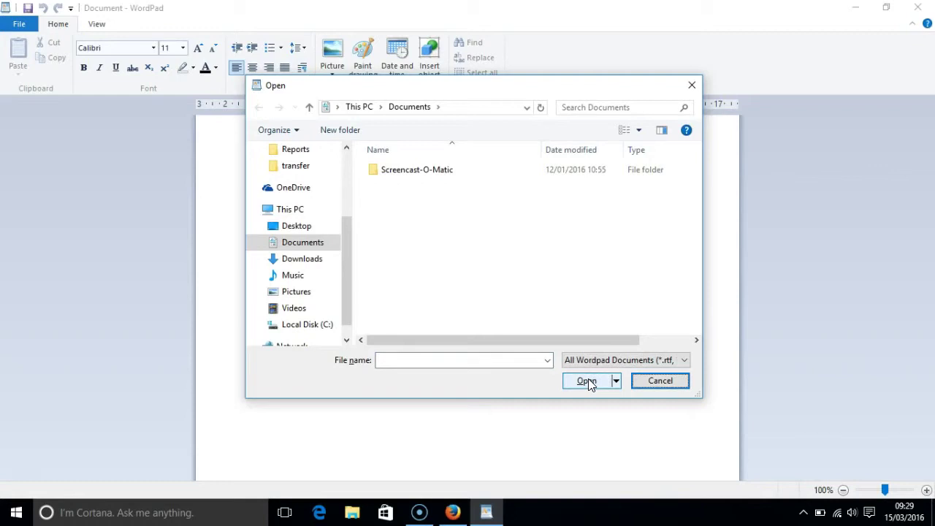
Move from the folder path through the top-level locations list into the Search Documents box.
{"action": "key", "text": "Tab"}
{"action": "key", "text": "F4"}
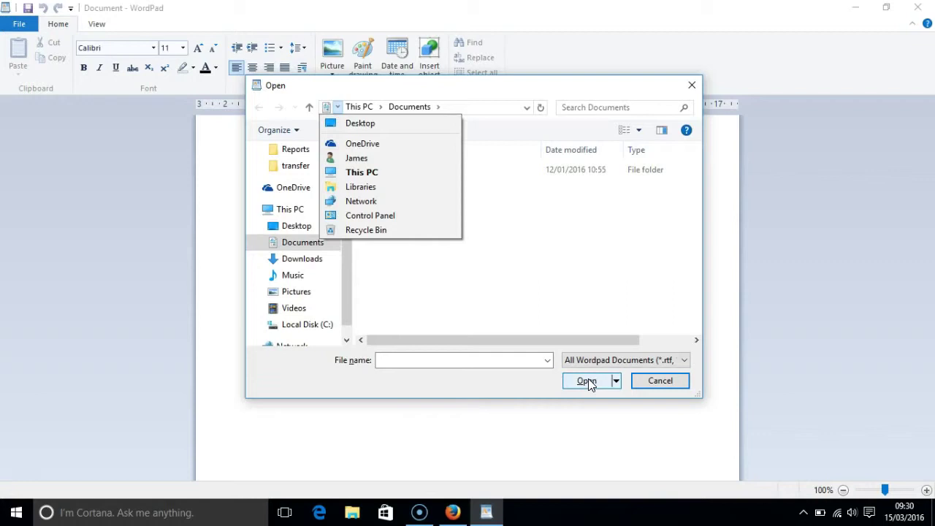
{"action": "key", "text": "F3"}
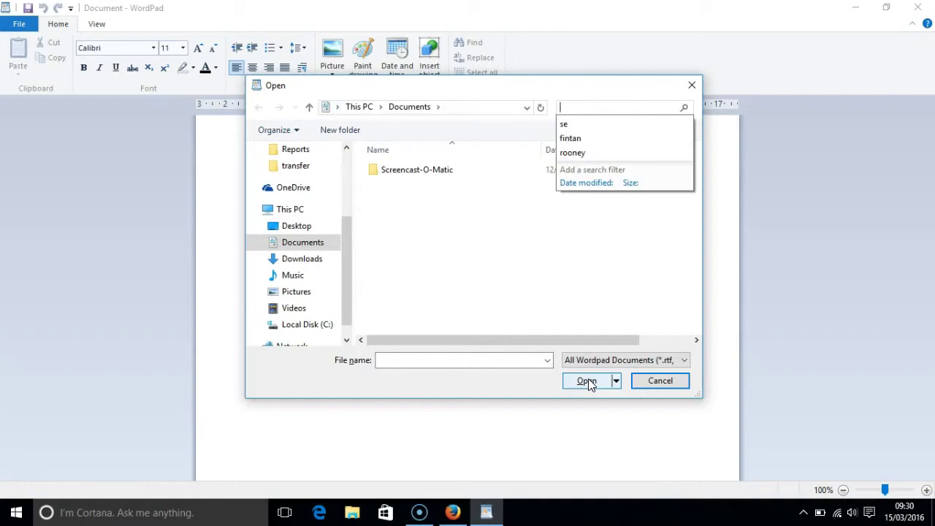
{"action": "key", "text": "Escape"}
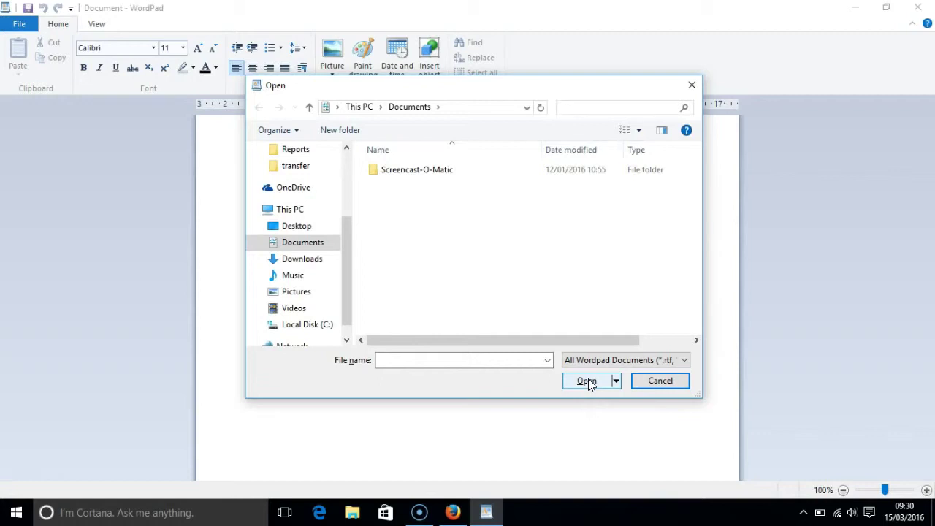
{"action": "key", "text": "Tab"}
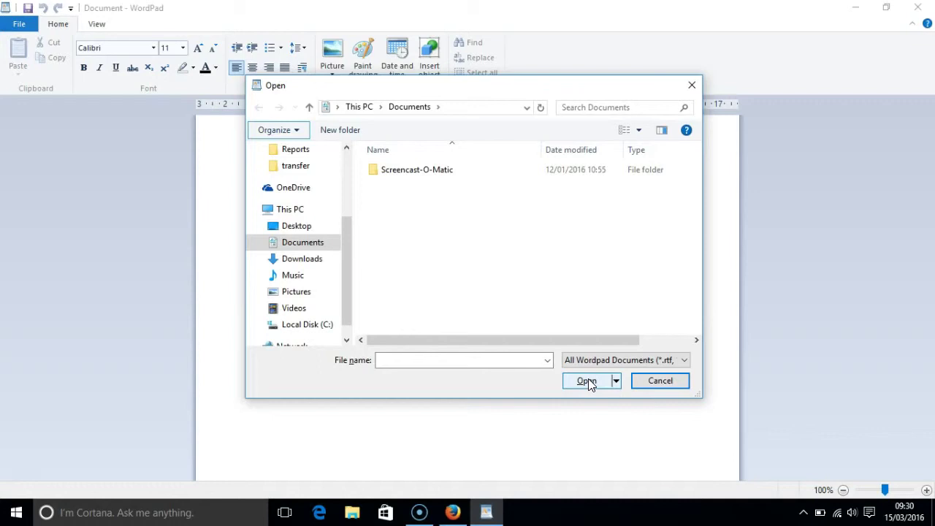
Turn on the Details pane through Organize > Layout, showing 1 item in Documents.
{"action": "key", "text": "space"}
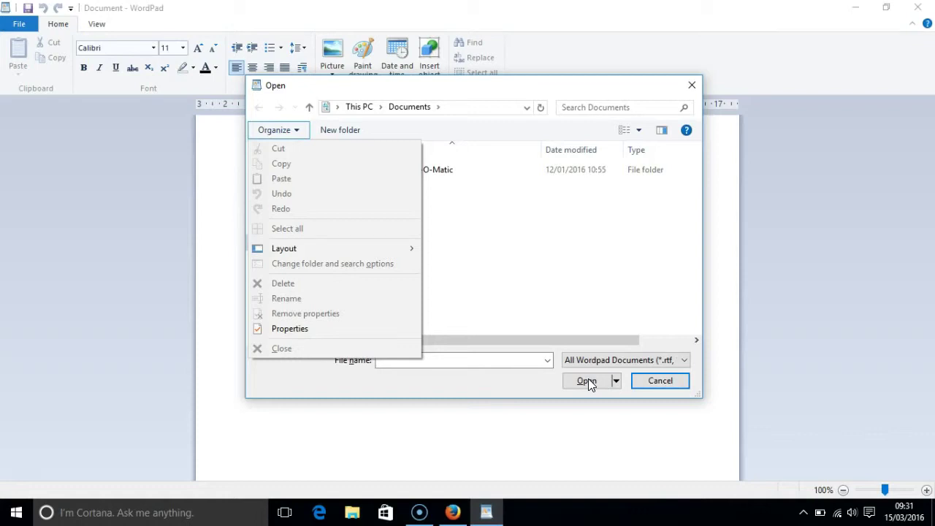
{"action": "key", "text": "Down"}
{"action": "key", "text": "Down"}
{"action": "key", "text": "Down"}
{"action": "key", "text": "Down"}
{"action": "key", "text": "Down"}
{"action": "key", "text": "Down"}
{"action": "key", "text": "Down"}
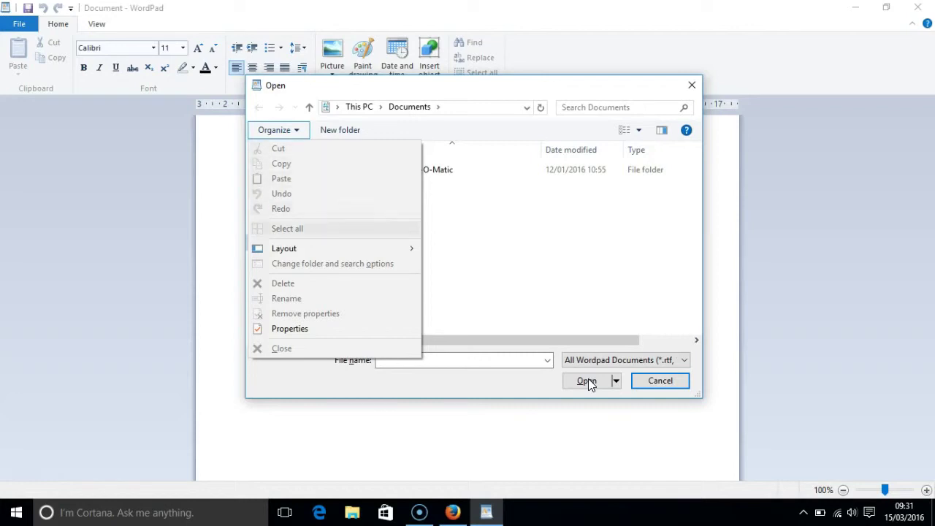
{"action": "key", "text": "Right"}
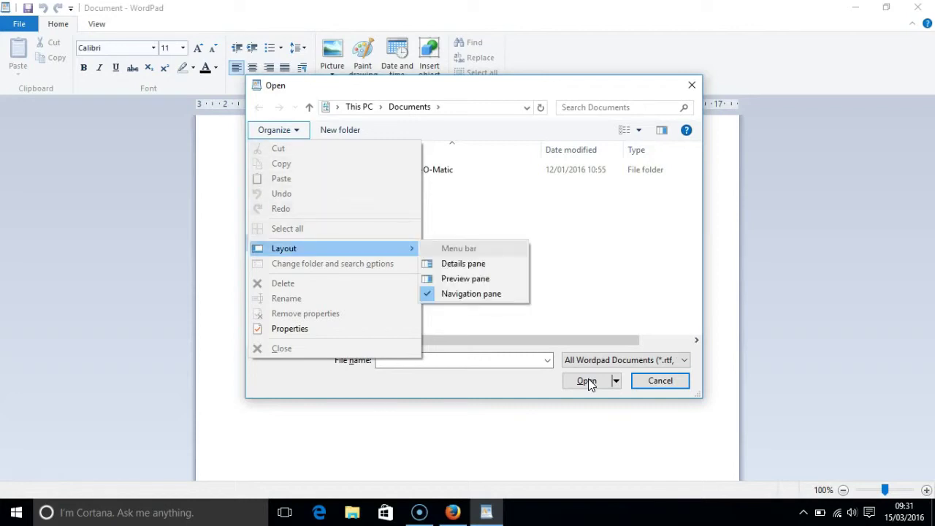
{"action": "key", "text": "Down"}
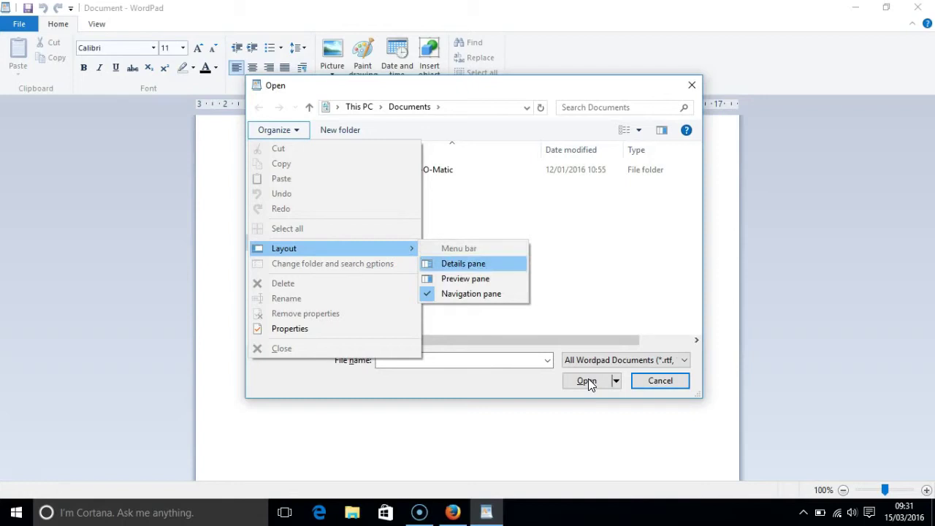
{"action": "key", "text": "Return"}
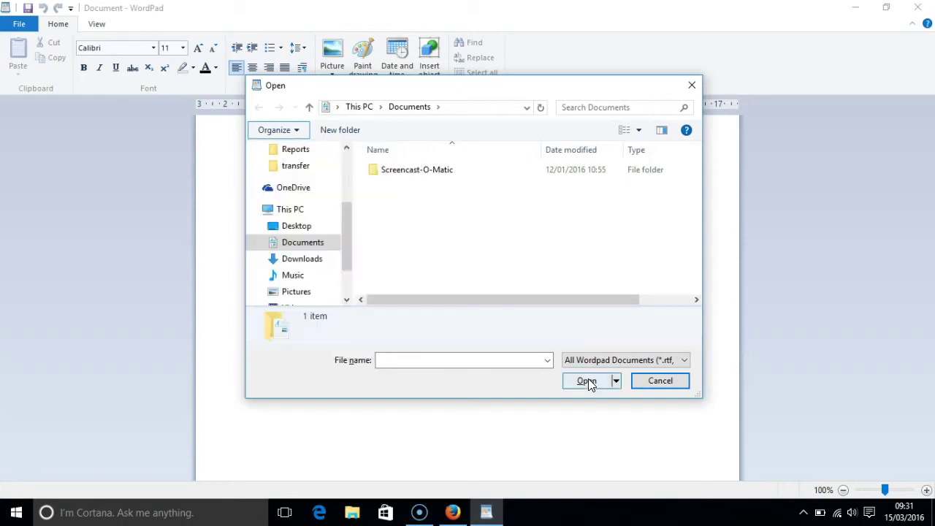